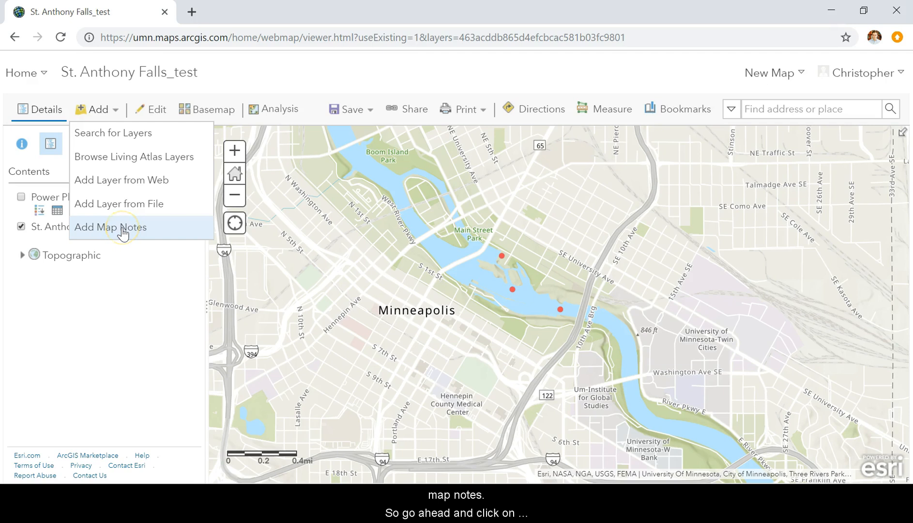
Create a map notes layer named "Twin Cities Features" using the Map Notes template
{"action": "left_click", "coordinate": [121, 228]}
{"action": "left_click", "coordinate": [438, 251]}
{"action": "left_click_drag", "start_coordinate": [438, 251], "coordinate": [293, 256]}
{"action": "key", "text": "BackSpace"}
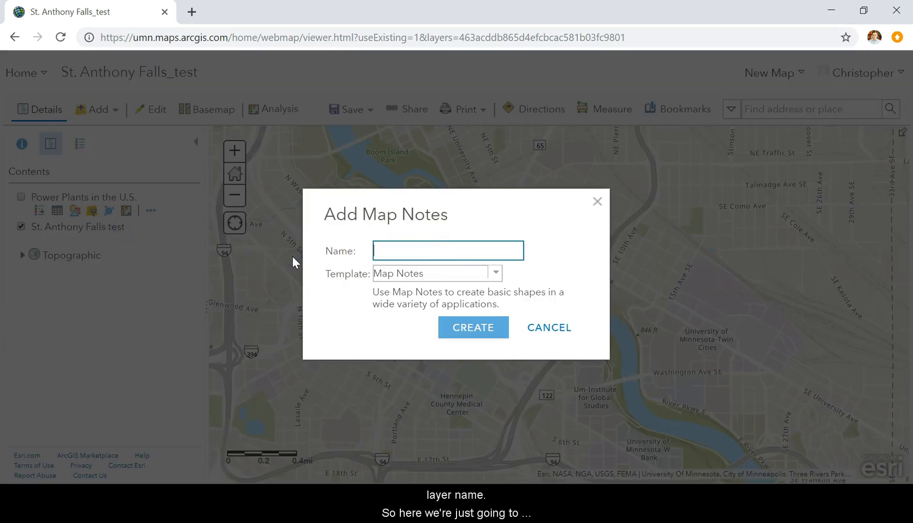
{"action": "type", "text": "Twin Citi"}
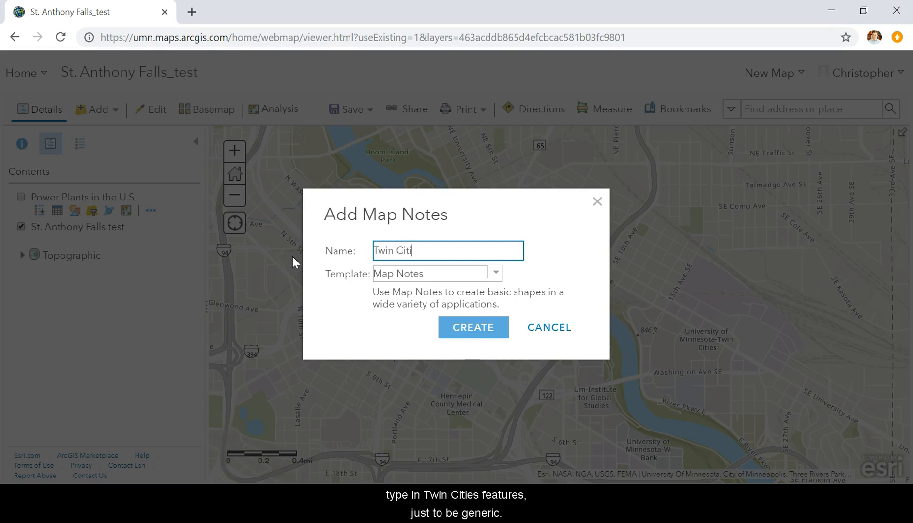
{"action": "type", "text": "es Features"}
{"action": "left_click", "coordinate": [466, 329]}
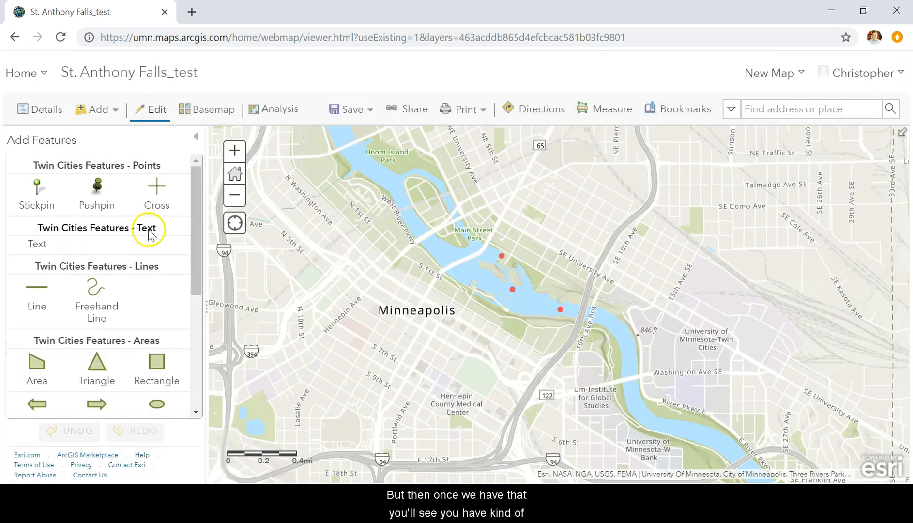
Look through the point, text, line and area feature types offered for the Twin Cities Features layer
{"action": "scroll", "coordinate": [118, 301], "scroll_direction": "down", "scroll_amount": 4}
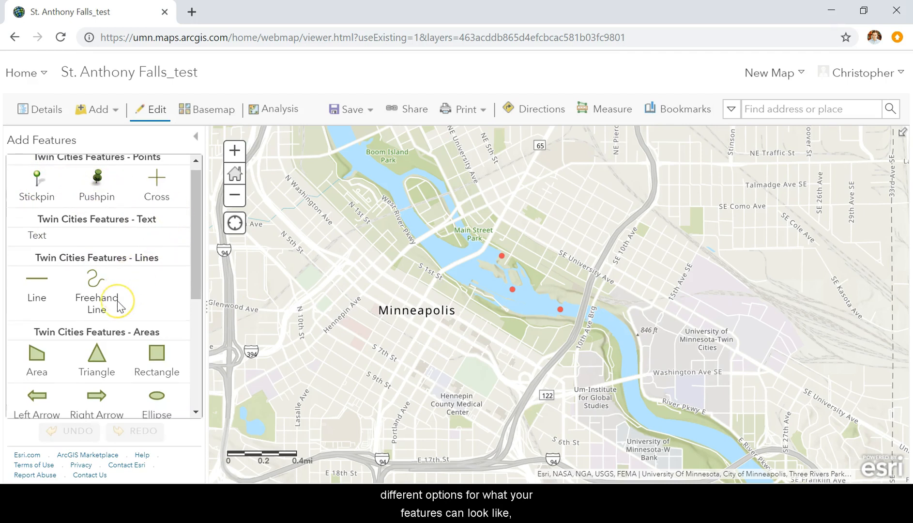
{"action": "scroll", "coordinate": [117, 301], "scroll_direction": "up", "scroll_amount": 4}
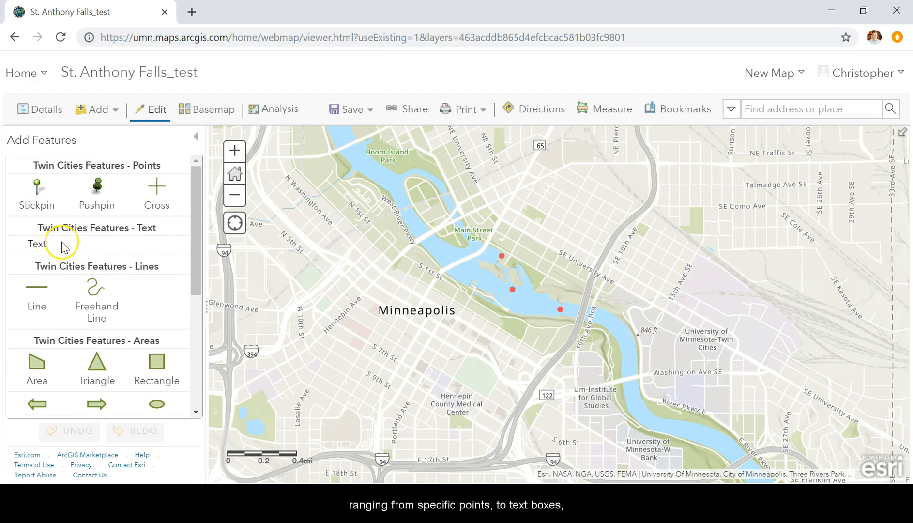
{"action": "scroll", "coordinate": [61, 320], "scroll_direction": "down", "scroll_amount": 4}
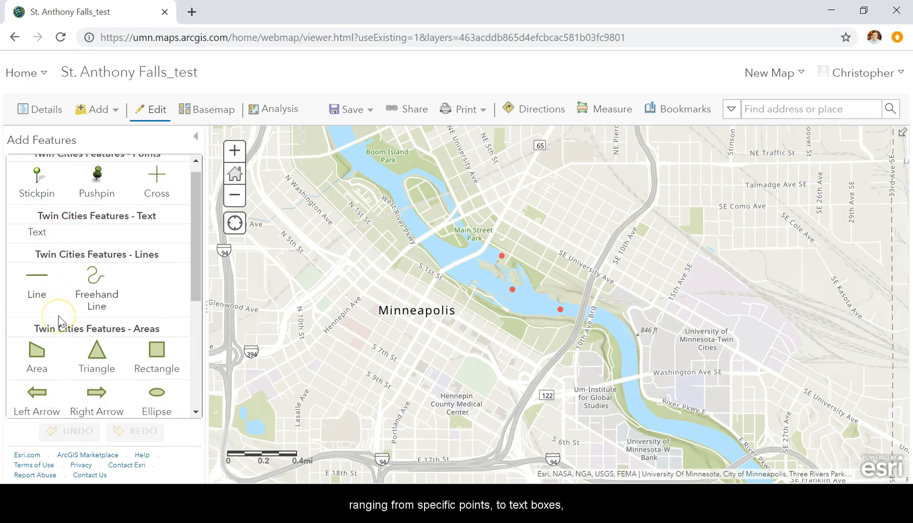
{"action": "scroll", "coordinate": [61, 320], "scroll_direction": "up", "scroll_amount": 1}
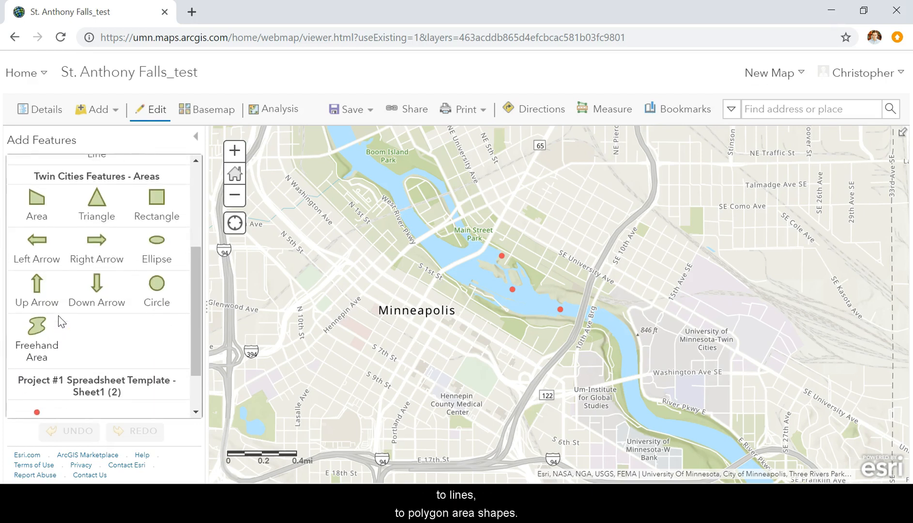
{"action": "scroll", "coordinate": [131, 259], "scroll_direction": "down", "scroll_amount": 2}
{"action": "scroll", "coordinate": [133, 261], "scroll_direction": "up", "scroll_amount": 7}
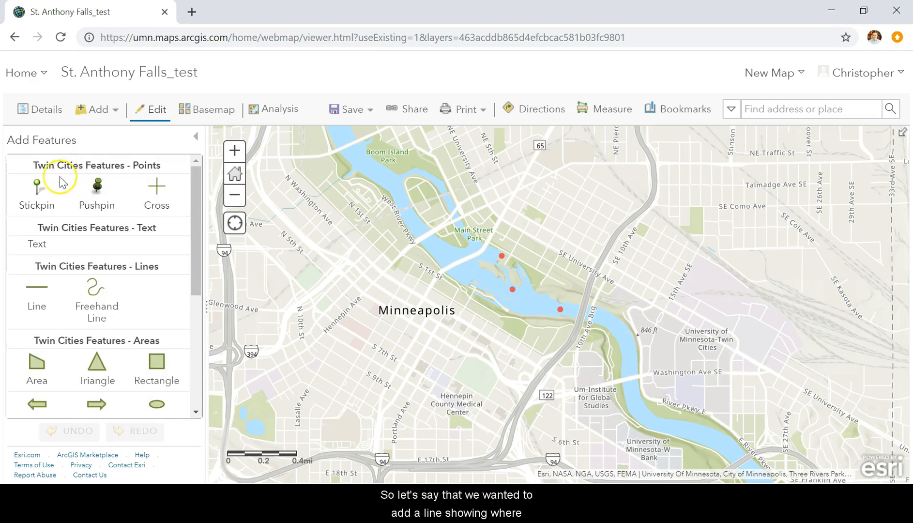
Draw a multi-segment Line feature tracing the Stone Arch Bridge across the Mississippi River to Lucy Wilder Morris Park
{"action": "left_click", "coordinate": [39, 291]}
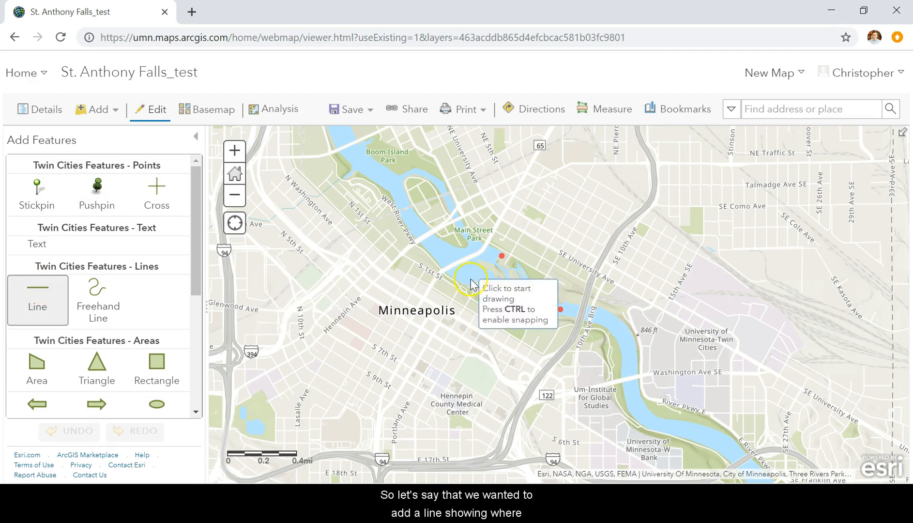
{"action": "scroll", "coordinate": [487, 277], "scroll_direction": "up", "scroll_amount": 1}
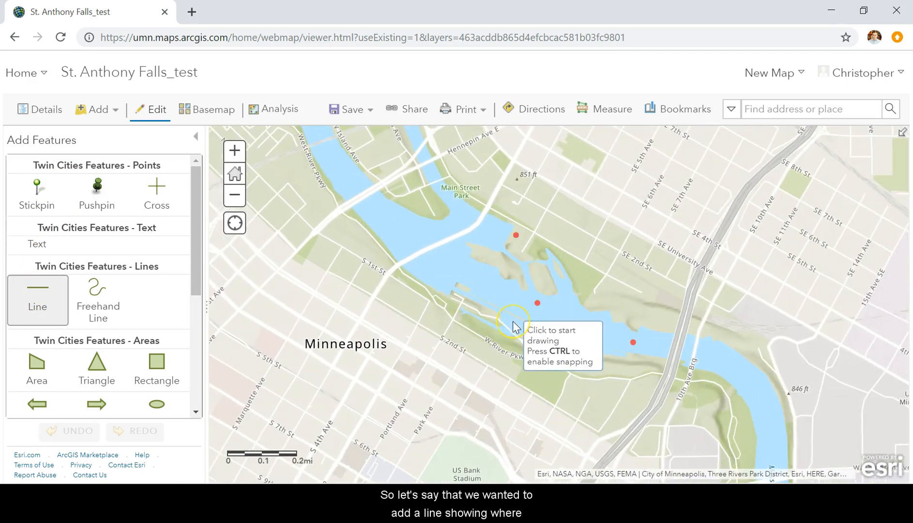
{"action": "scroll", "coordinate": [513, 325], "scroll_direction": "up", "scroll_amount": 3}
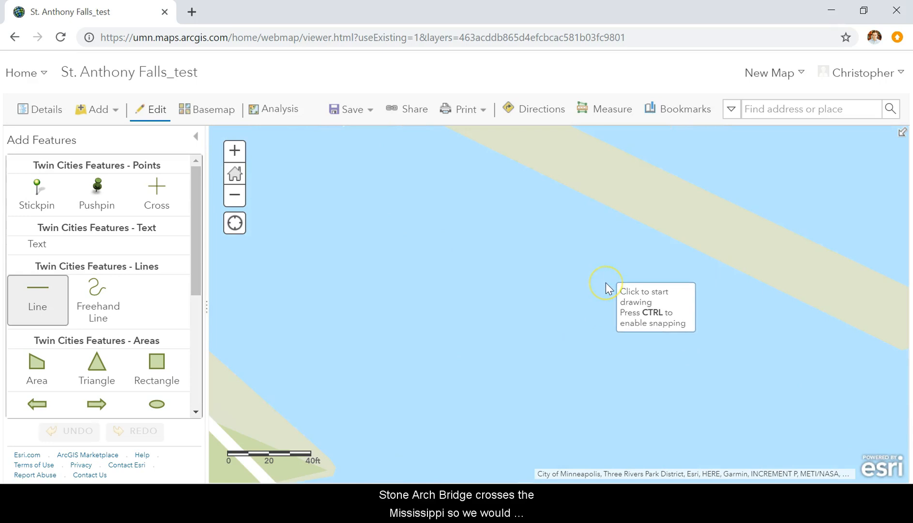
{"action": "scroll", "coordinate": [606, 283], "scroll_direction": "up", "scroll_amount": 2}
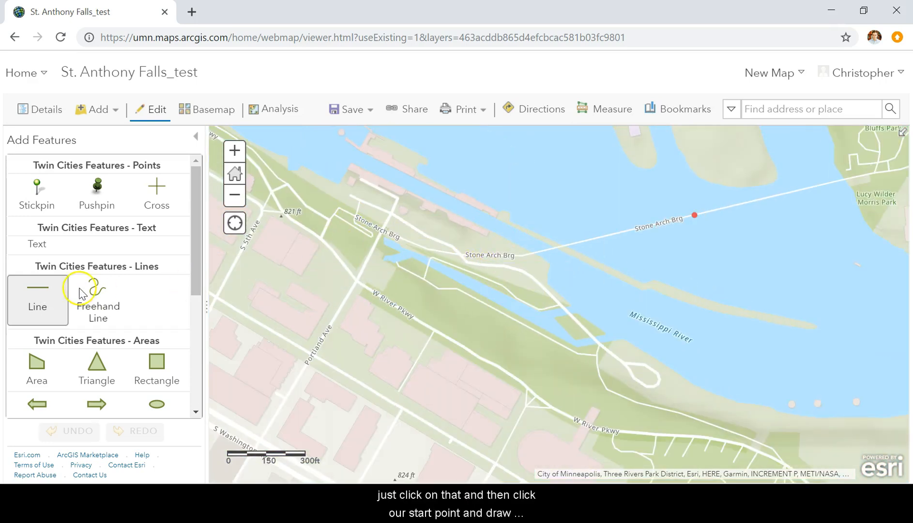
{"action": "left_click", "coordinate": [341, 207]}
{"action": "left_click", "coordinate": [404, 239]}
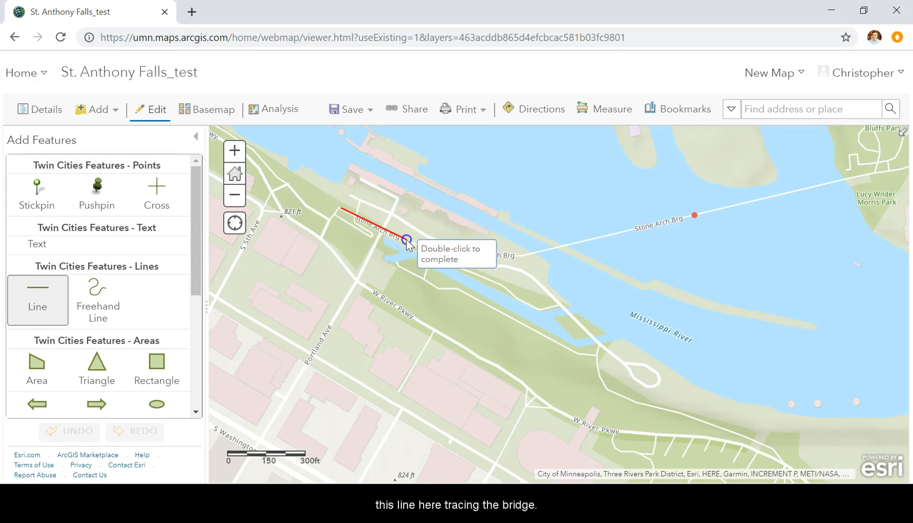
{"action": "left_click", "coordinate": [524, 256]}
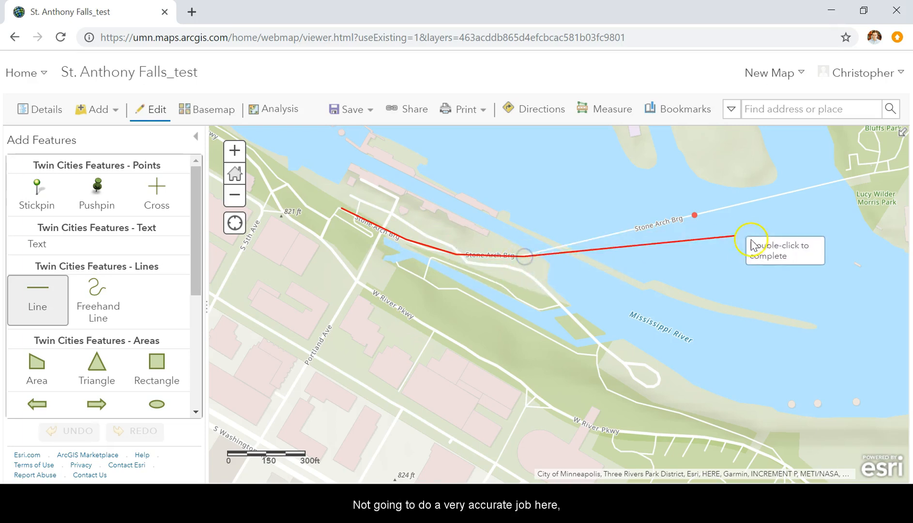
{"action": "left_click", "coordinate": [843, 180]}
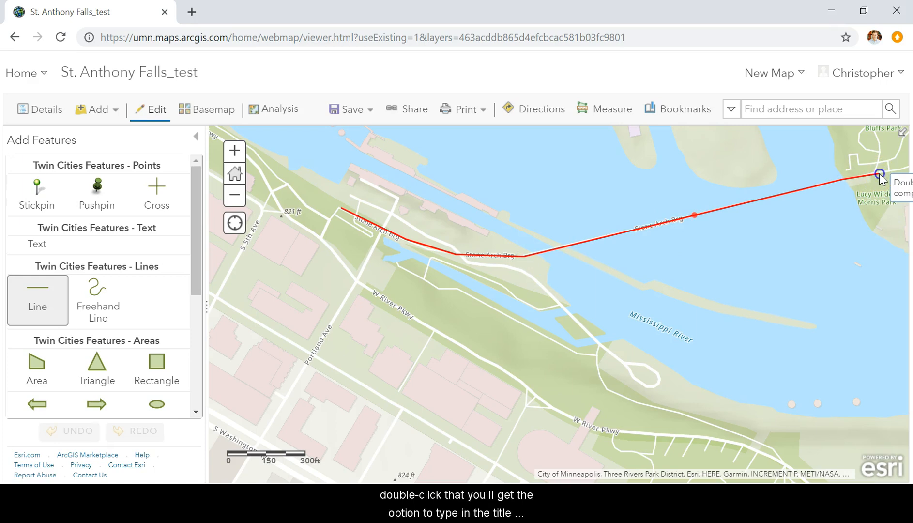
{"action": "double_click", "coordinate": [880, 177]}
Title the new line feature "Stone Arch Bridge", leaving its description and image URL unfilled
{"action": "double_click", "coordinate": [689, 181]}
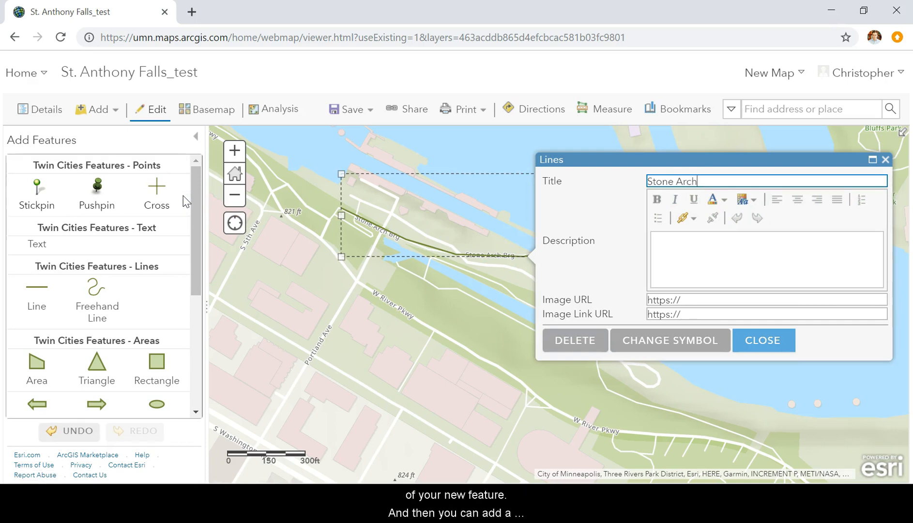
{"action": "type", "text": "Stone Arch Bridge"}
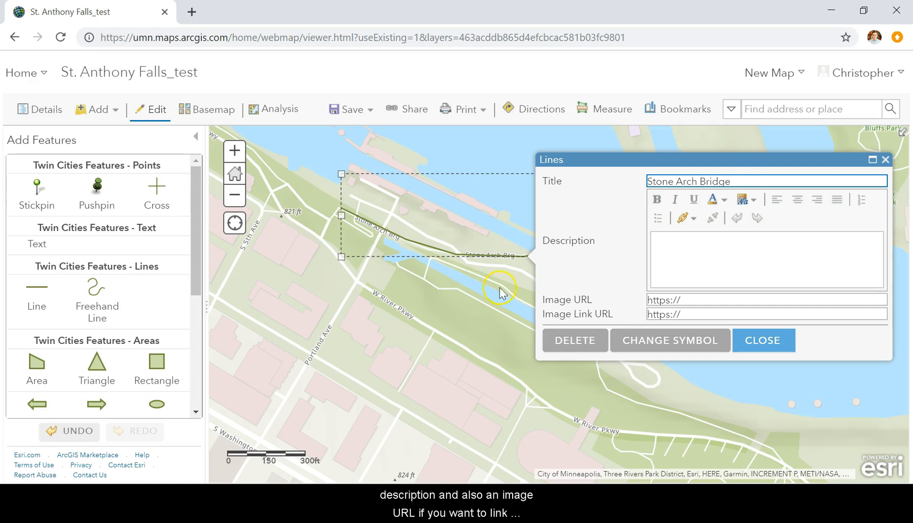
{"action": "left_click", "coordinate": [758, 259]}
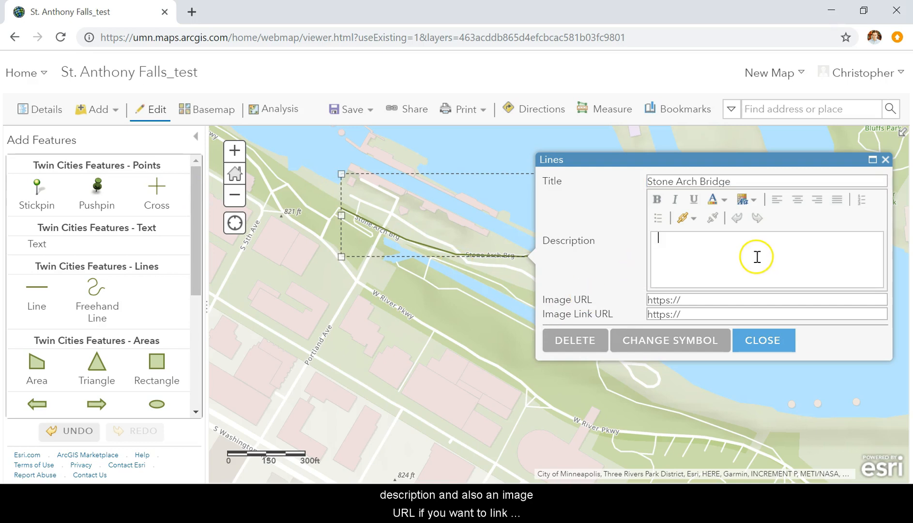
{"action": "left_click", "coordinate": [736, 300]}
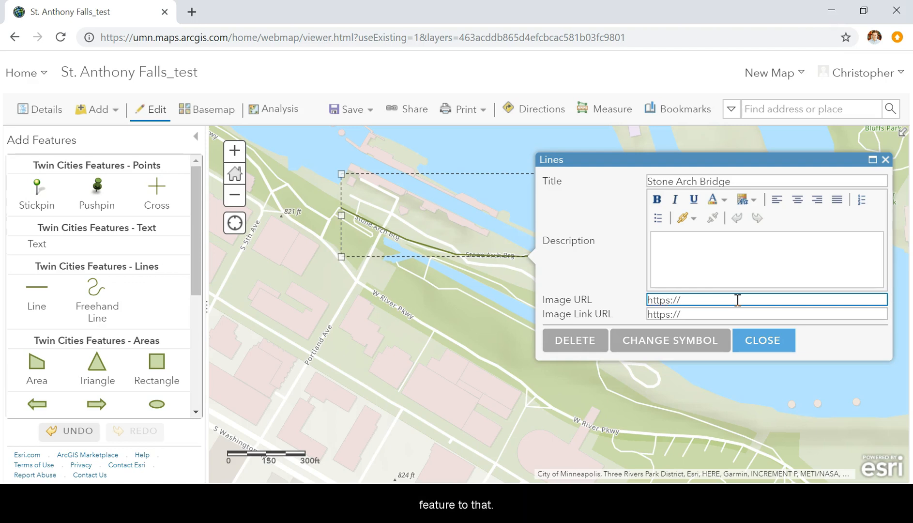
Change the bridge line's symbol to red (#FF0000) with a line width of 4 px and close its details
{"action": "left_click", "coordinate": [687, 339]}
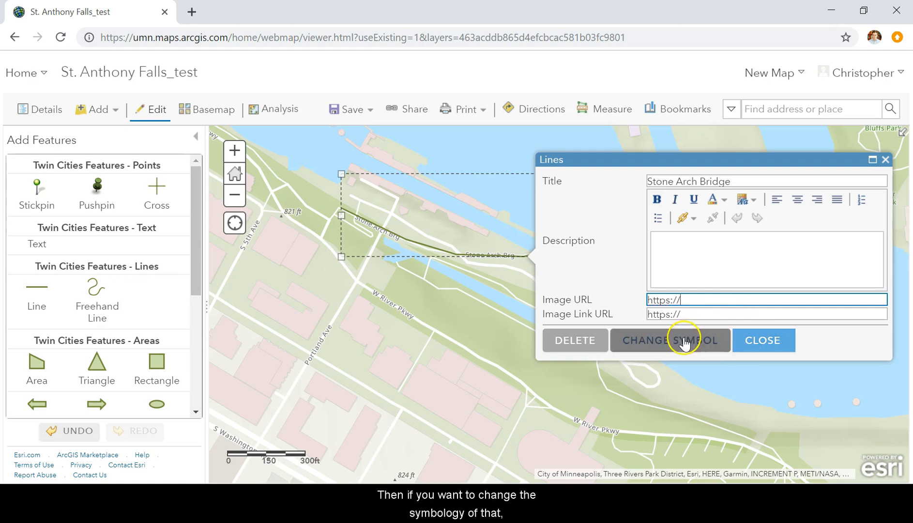
{"action": "left_click", "coordinate": [683, 339]}
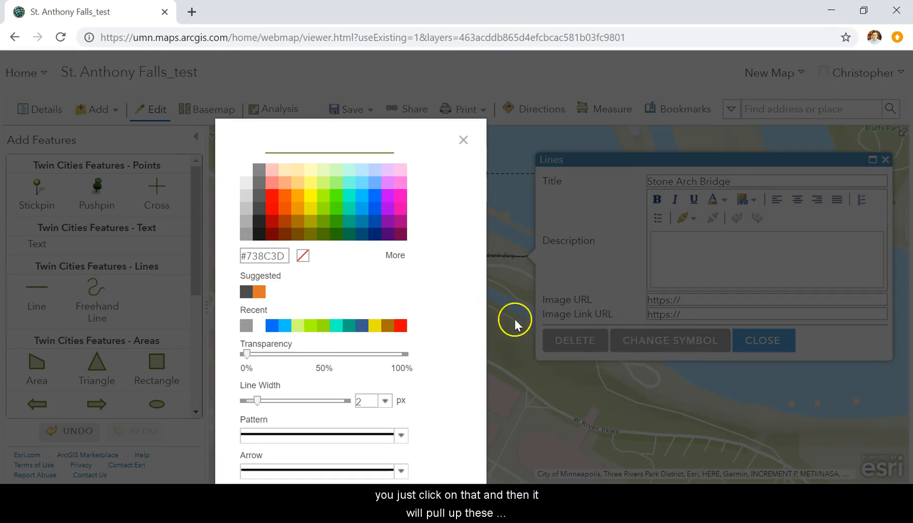
{"action": "left_click", "coordinate": [270, 199]}
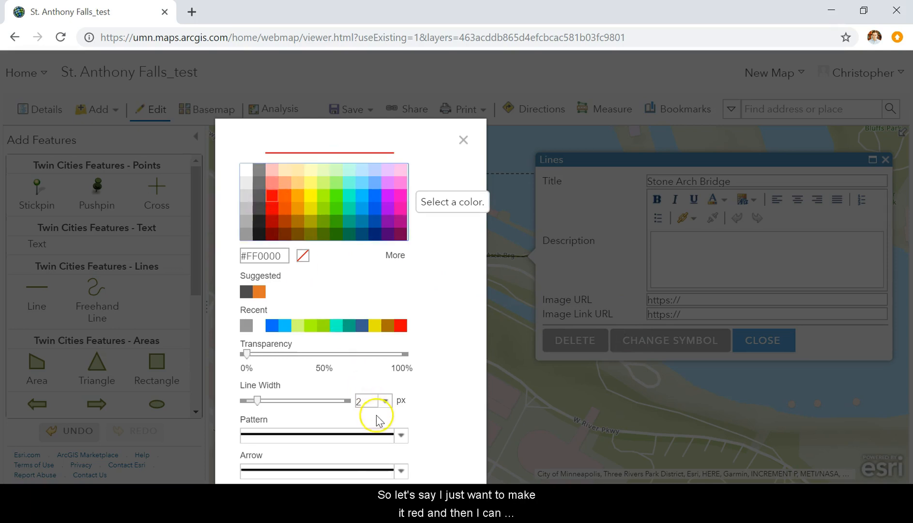
{"action": "left_click", "coordinate": [385, 402]}
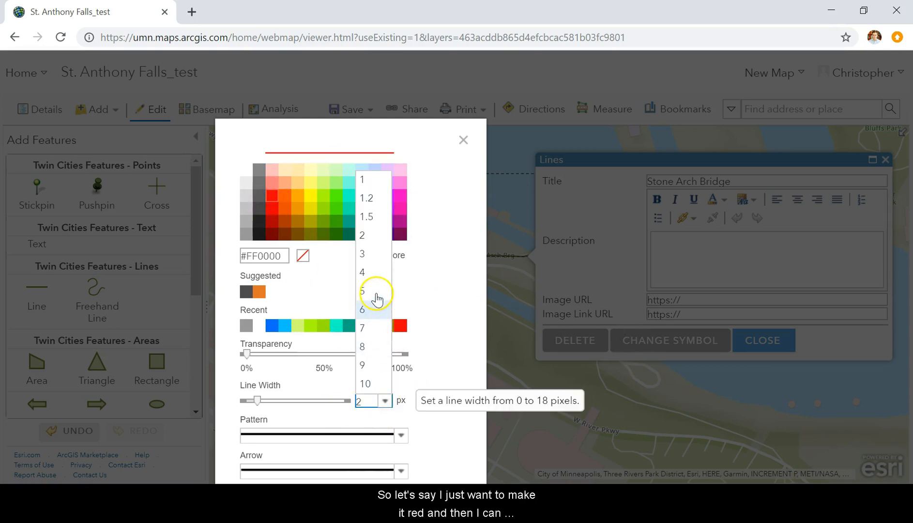
{"action": "left_click", "coordinate": [373, 273]}
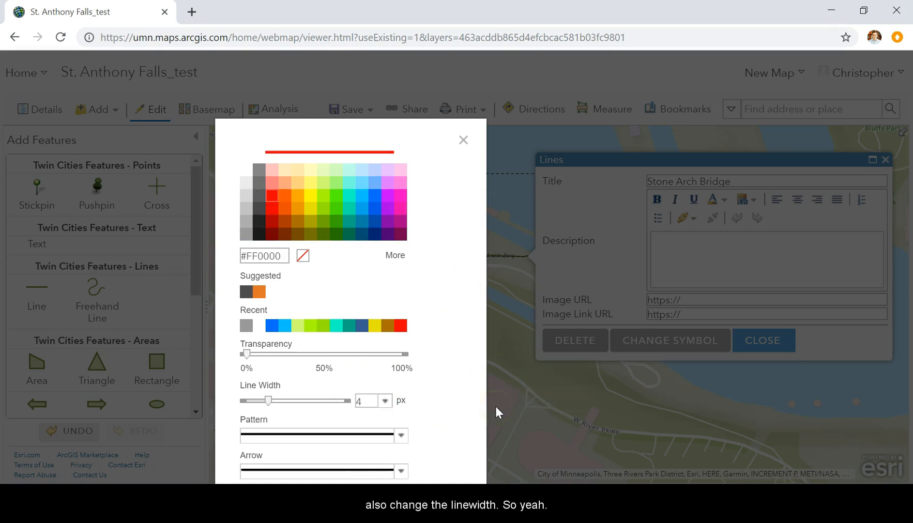
{"action": "left_click_drag", "start_coordinate": [446, 140], "coordinate": [488, 91]}
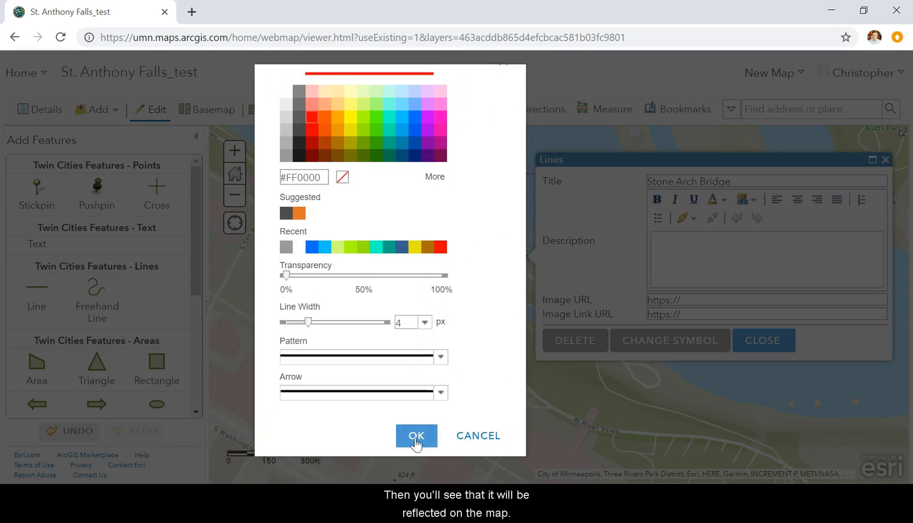
{"action": "left_click", "coordinate": [415, 437]}
{"action": "left_click", "coordinate": [767, 342]}
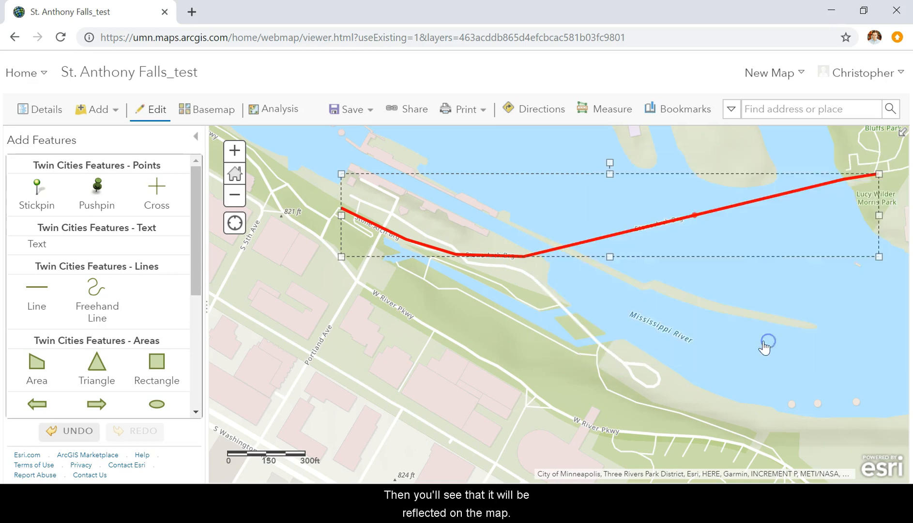
Place a Stickpin point on the narrow strip in the river northwest of the Stone Arch Bridge, keeping its default details
{"action": "left_click", "coordinate": [39, 196]}
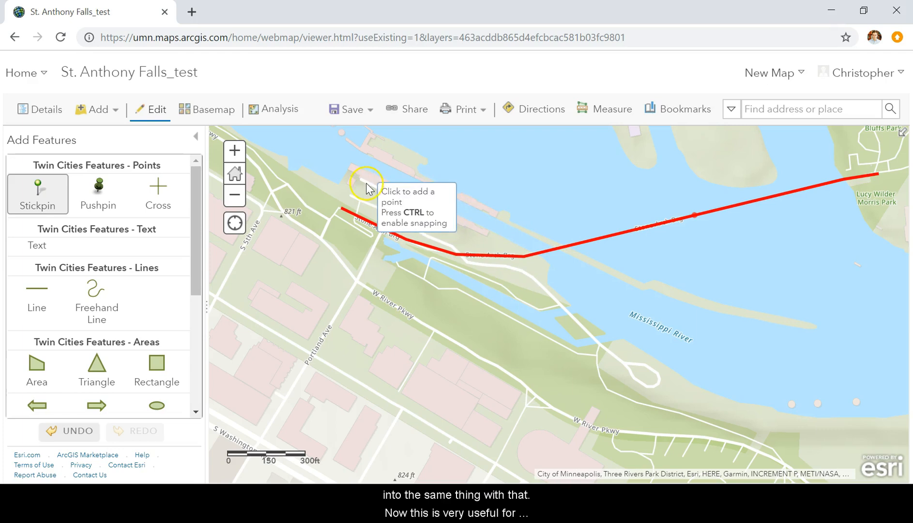
{"action": "left_click", "coordinate": [366, 149]}
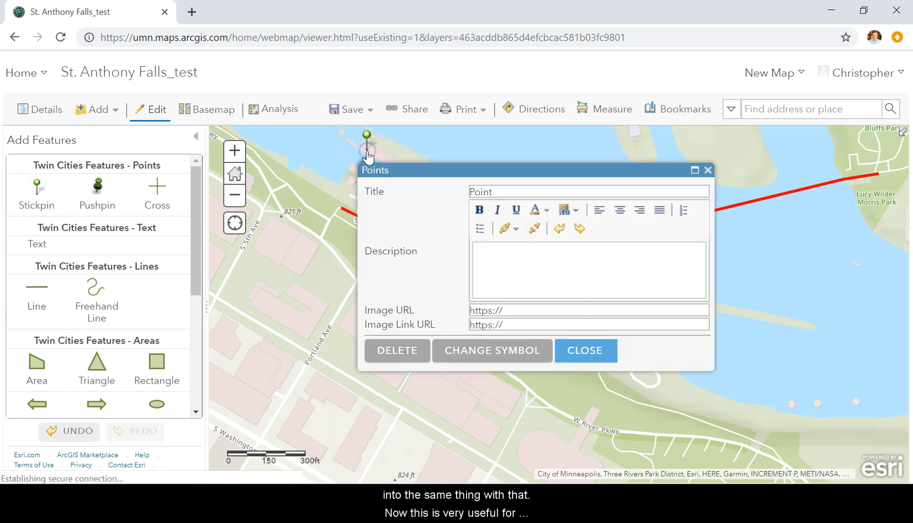
{"action": "left_click", "coordinate": [710, 172]}
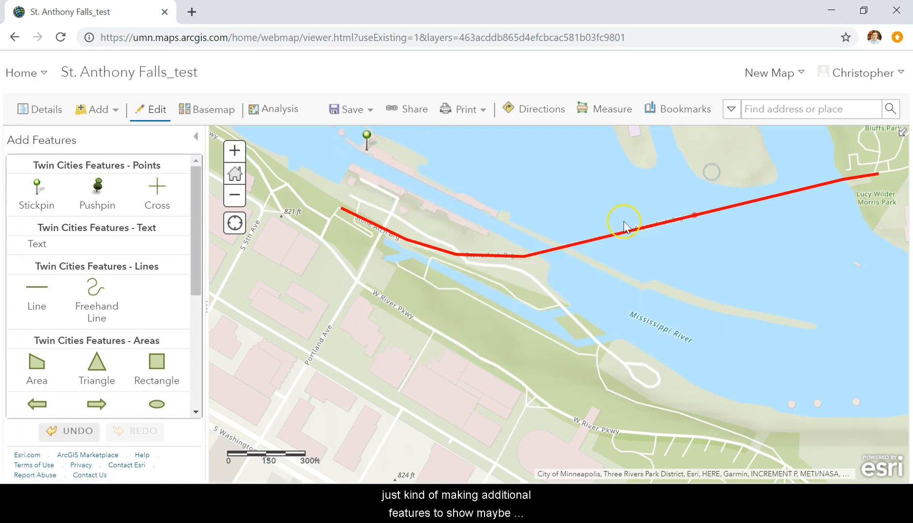
Delete the red Stone Arch Bridge line from the map notes
{"action": "left_click", "coordinate": [561, 246]}
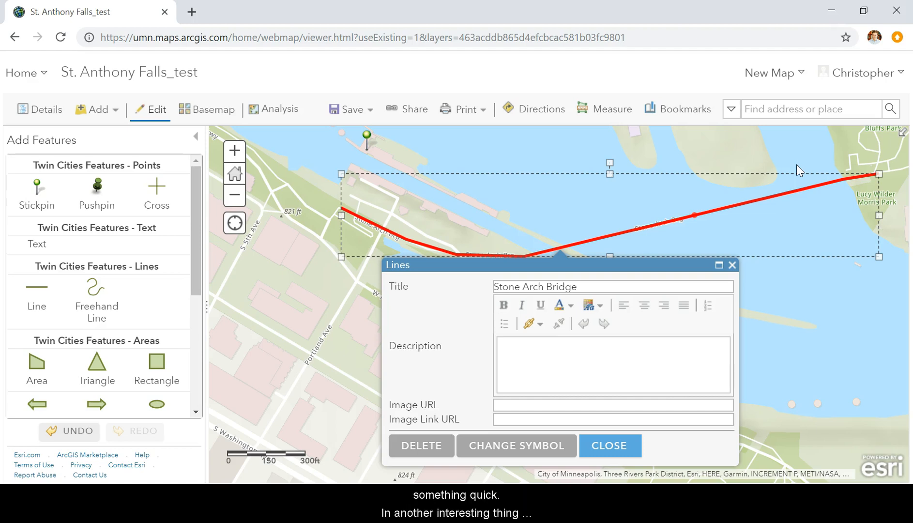
{"action": "left_click", "coordinate": [732, 265]}
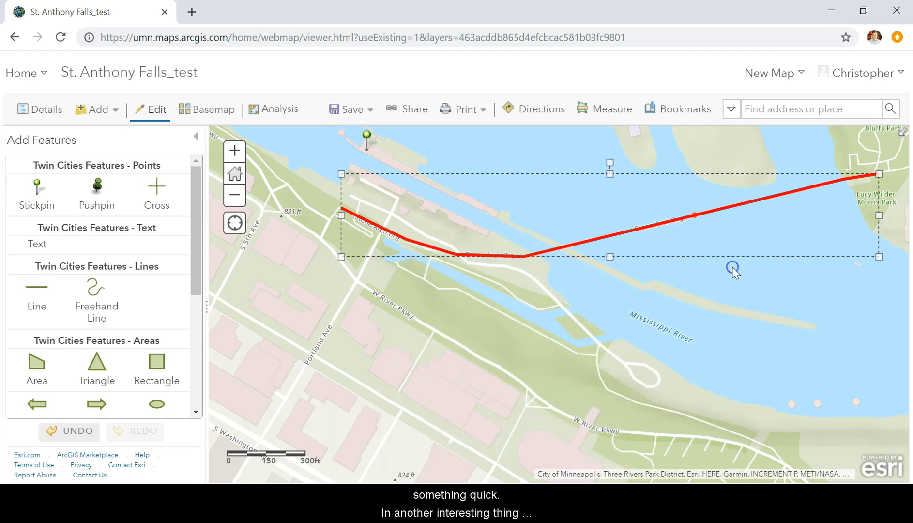
{"action": "left_click", "coordinate": [604, 236]}
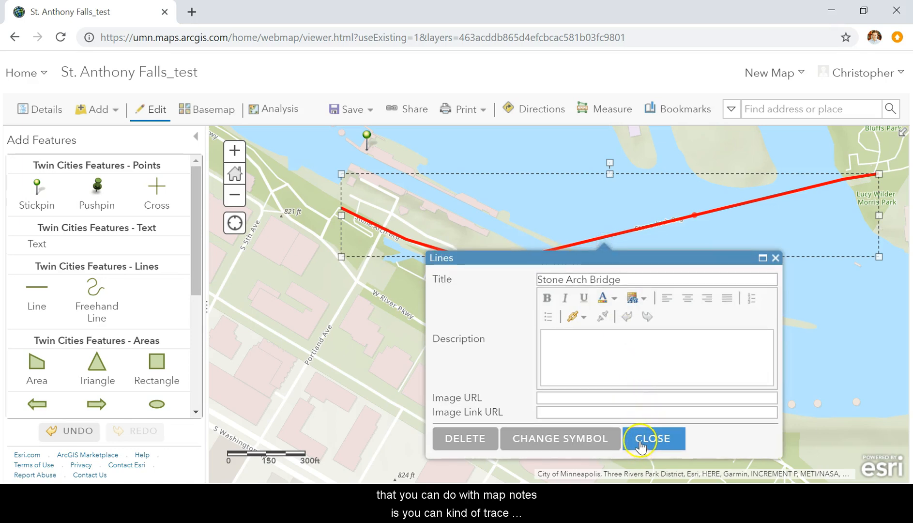
{"action": "left_click", "coordinate": [471, 440]}
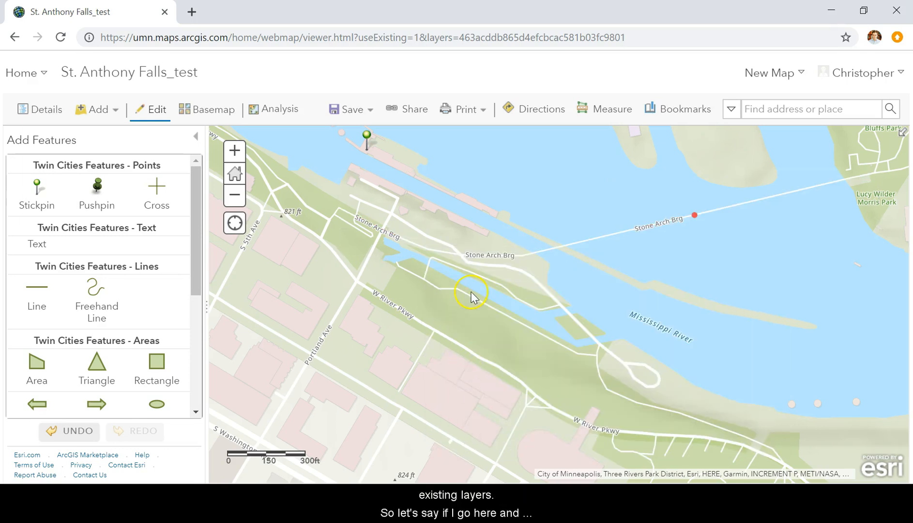
Change the map's basemap to OpenStreetMap
{"action": "left_click_drag", "start_coordinate": [415, 186], "coordinate": [368, 271]}
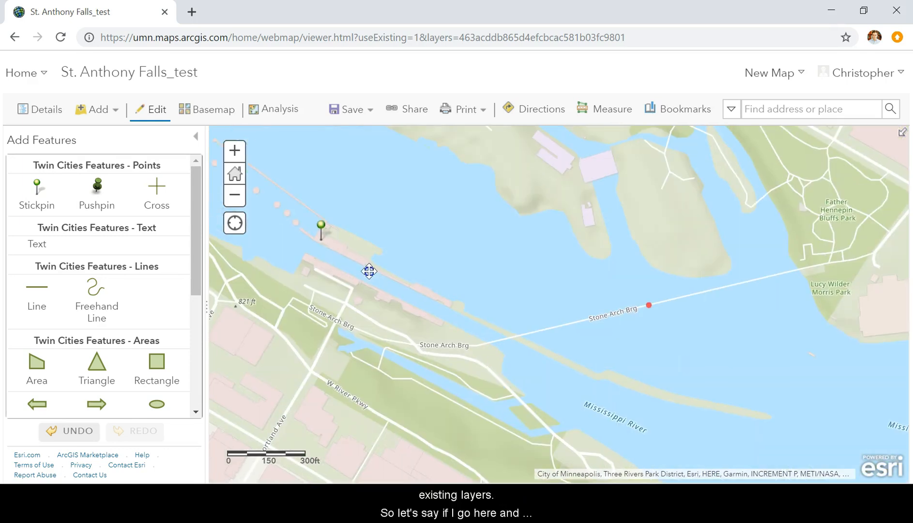
{"action": "left_click", "coordinate": [205, 118]}
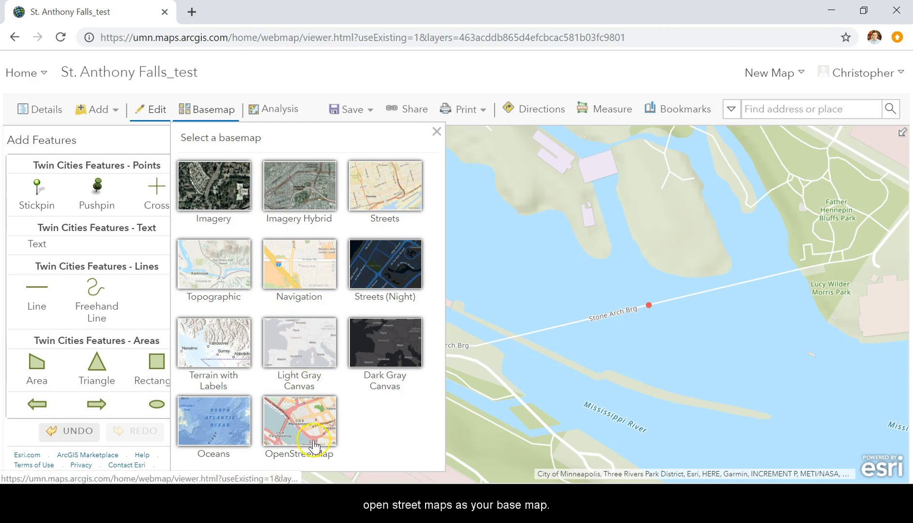
{"action": "left_click", "coordinate": [304, 427]}
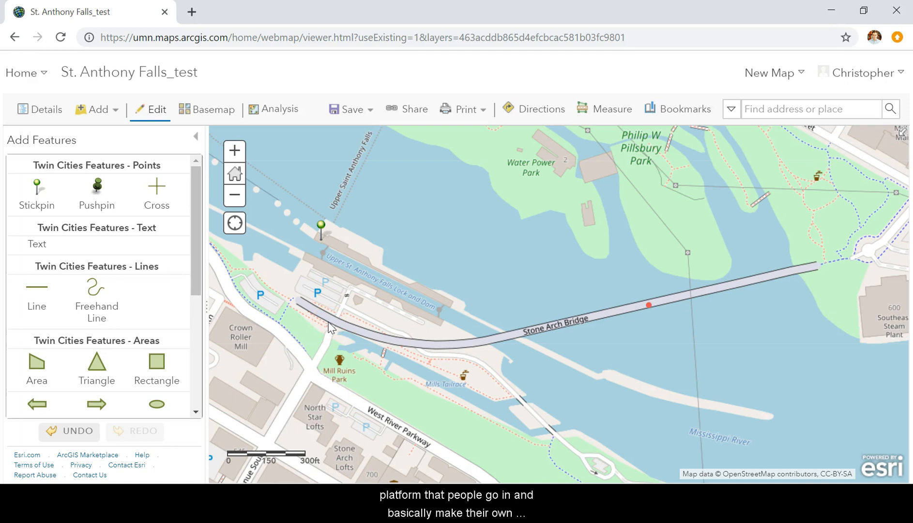
Examine the OpenStreetMap basemap around St. Anthony Falls and Water Power Park for power lines that could be traced
{"action": "scroll", "coordinate": [636, 265], "scroll_direction": "down", "scroll_amount": 3}
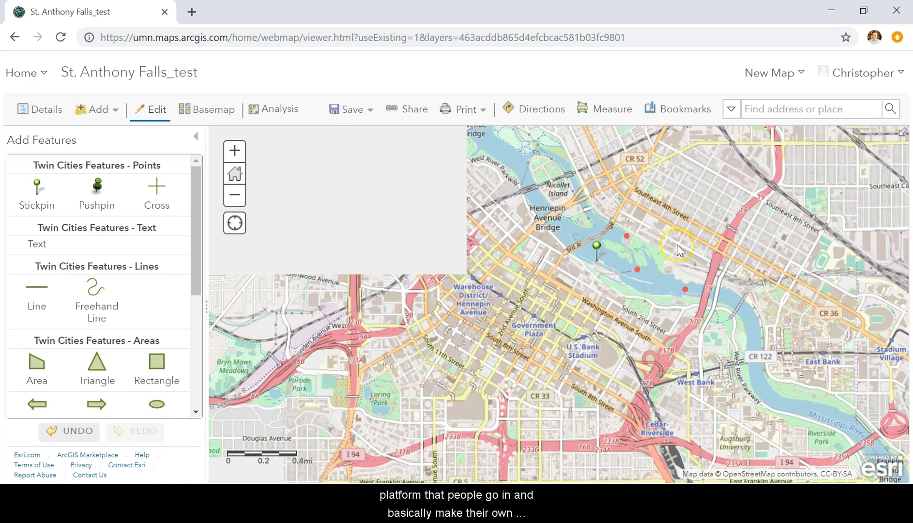
{"action": "left_click_drag", "start_coordinate": [693, 235], "coordinate": [541, 304]}
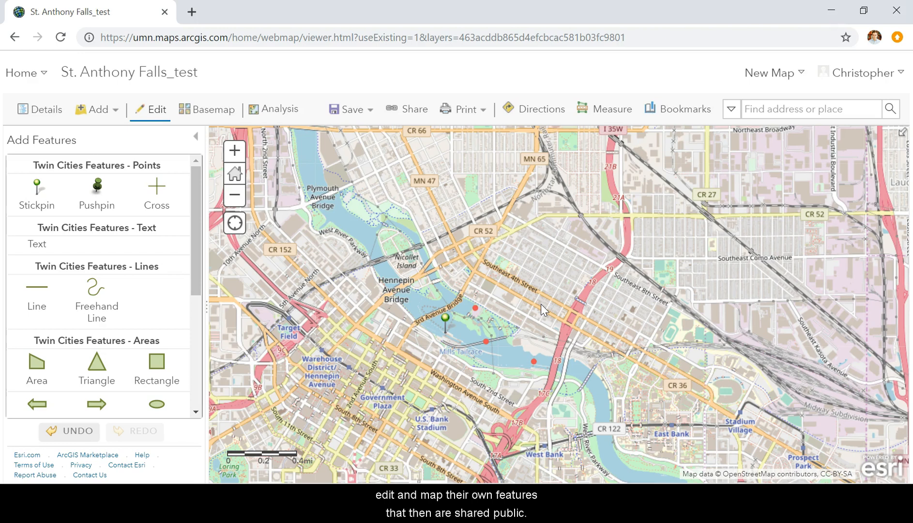
{"action": "scroll", "coordinate": [541, 304], "scroll_direction": "up", "scroll_amount": 4}
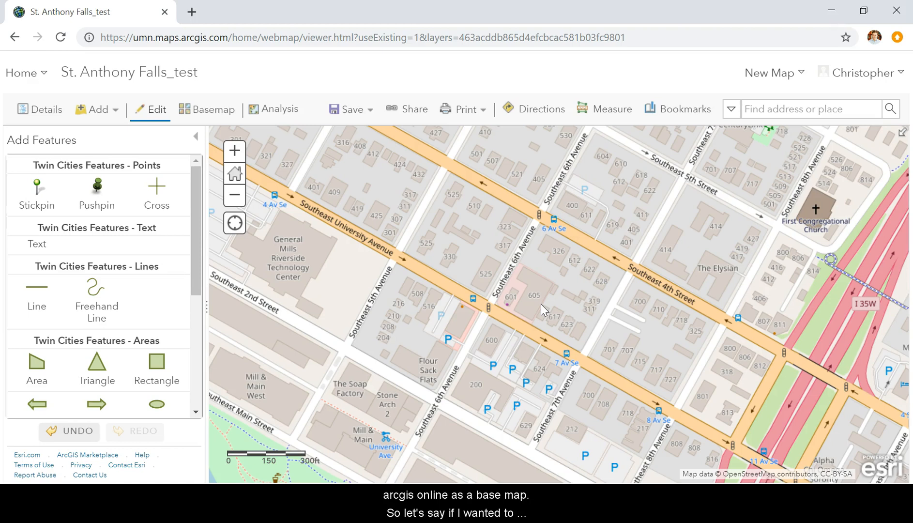
{"action": "scroll", "coordinate": [541, 304], "scroll_direction": "down", "scroll_amount": 2}
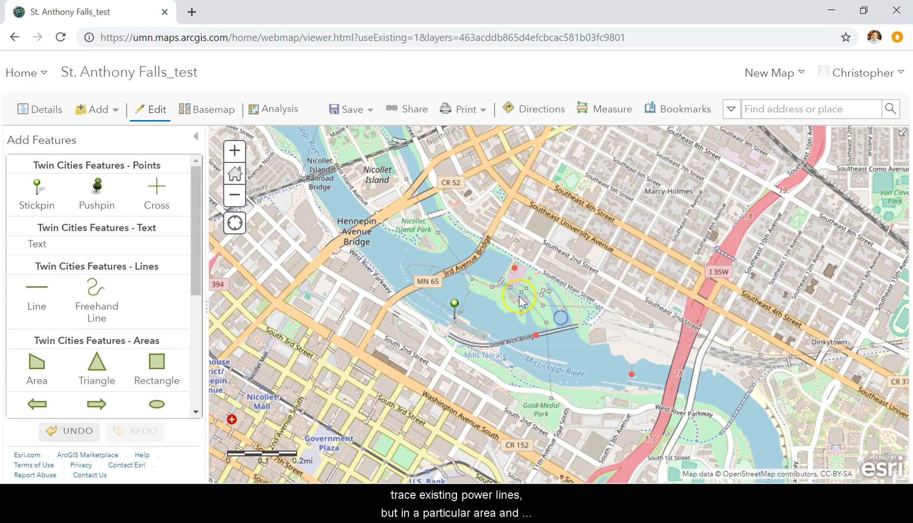
{"action": "right_click", "coordinate": [520, 300]}
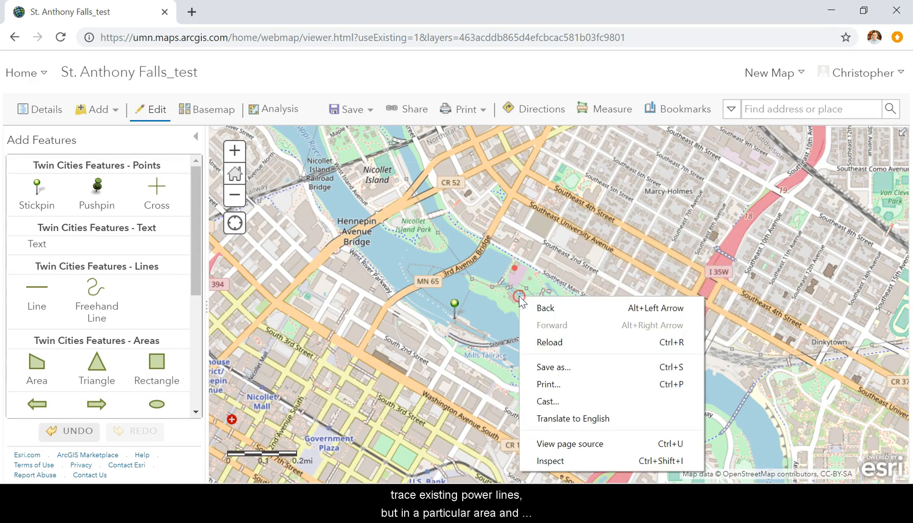
{"action": "right_click", "coordinate": [445, 278]}
{"action": "left_click", "coordinate": [443, 250]}
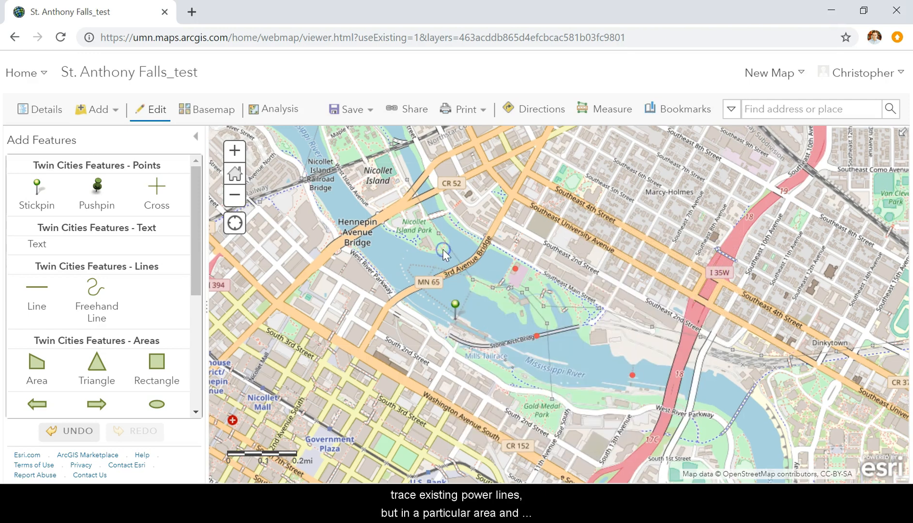
{"action": "scroll", "coordinate": [492, 280], "scroll_direction": "up", "scroll_amount": 3}
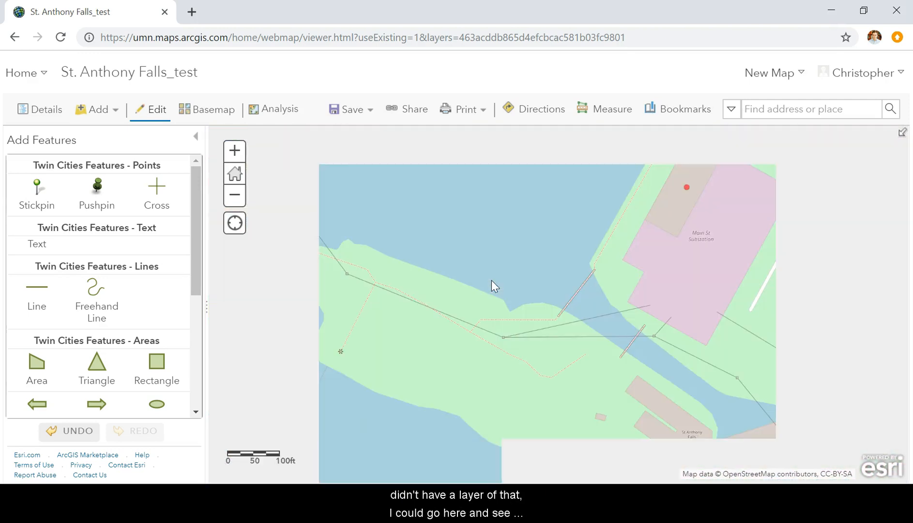
{"action": "left_click_drag", "start_coordinate": [491, 281], "coordinate": [568, 197]}
{"action": "scroll", "coordinate": [476, 345], "scroll_direction": "down", "scroll_amount": 1}
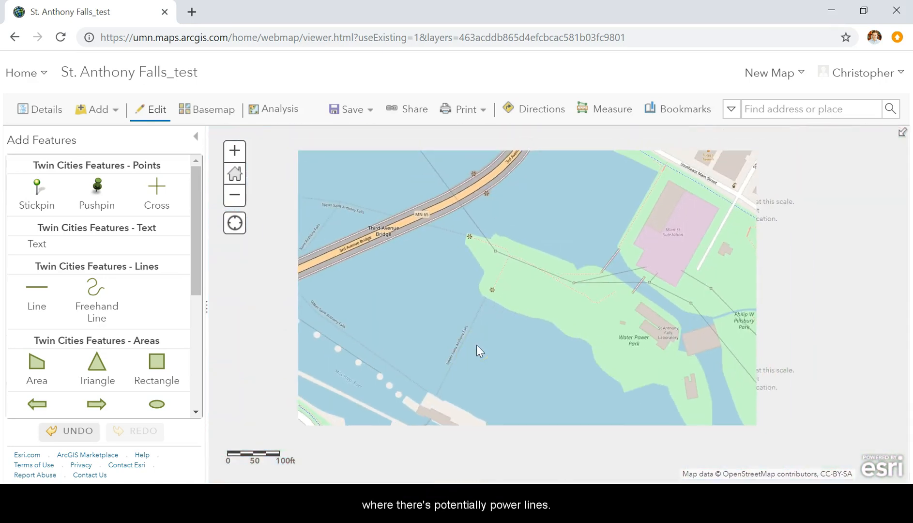
Show the map's legend and its list of content layers
{"action": "left_click", "coordinate": [193, 138]}
{"action": "left_click", "coordinate": [82, 145]}
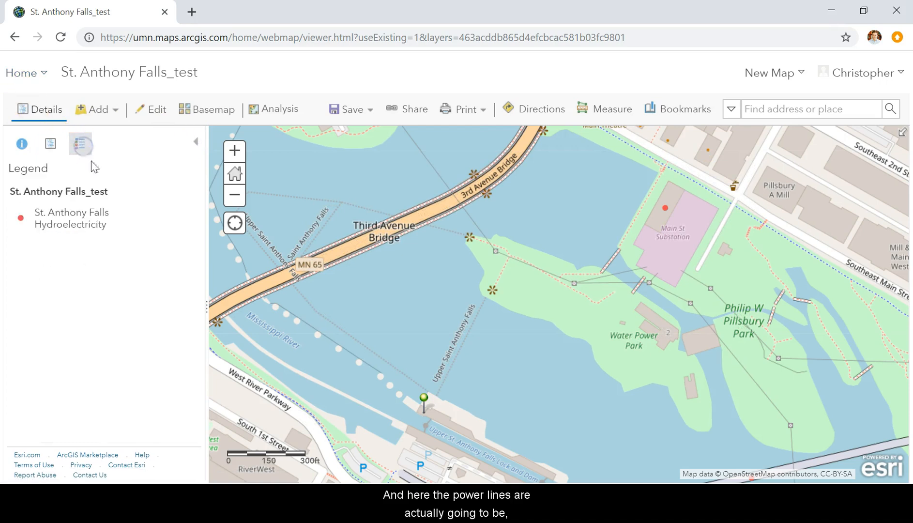
{"action": "left_click", "coordinate": [47, 150]}
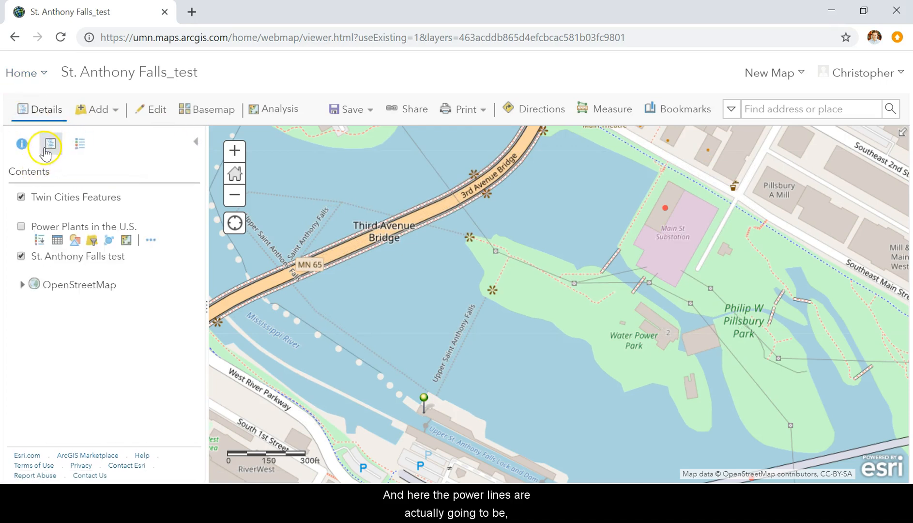
Add a new map notes layer named "Power Lines" using the Map Notes template
{"action": "left_click_drag", "start_coordinate": [581, 362], "coordinate": [326, 314]}
{"action": "left_click_drag", "start_coordinate": [531, 381], "coordinate": [374, 128]}
{"action": "left_click_drag", "start_coordinate": [400, 249], "coordinate": [498, 251]}
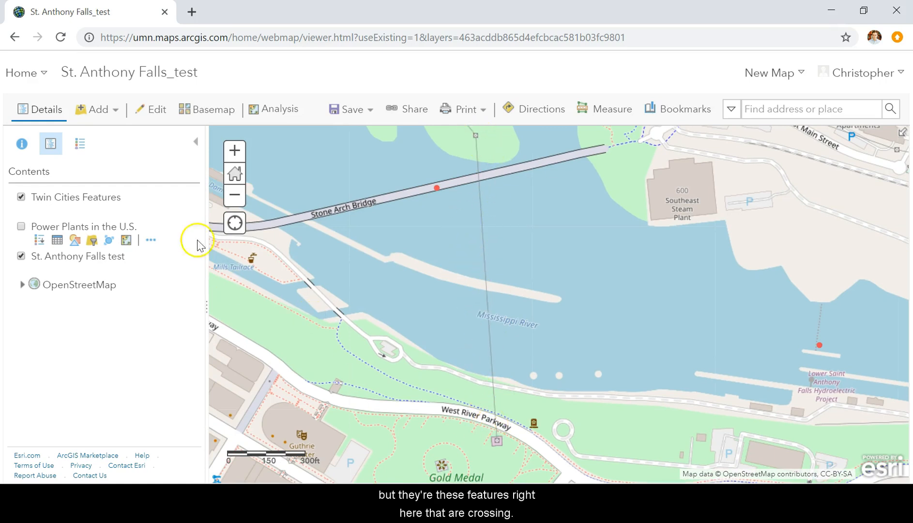
{"action": "left_click", "coordinate": [112, 113]}
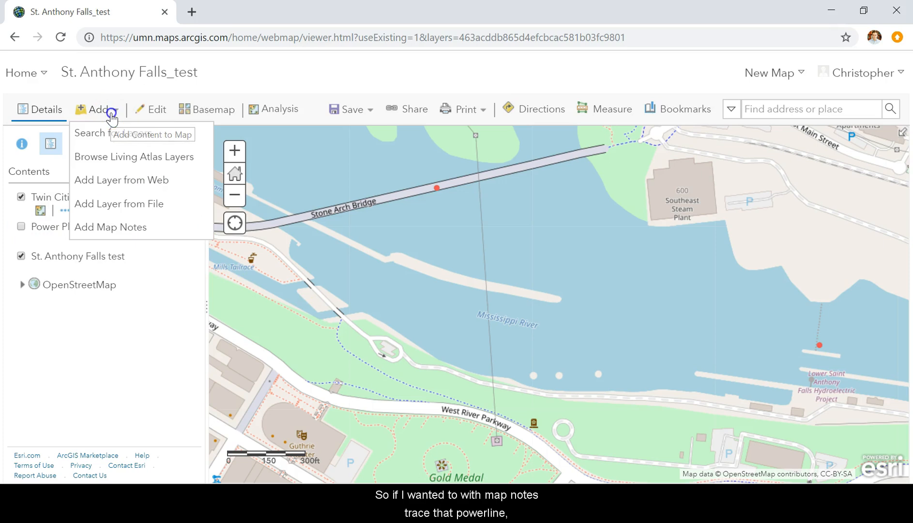
{"action": "left_click", "coordinate": [120, 238]}
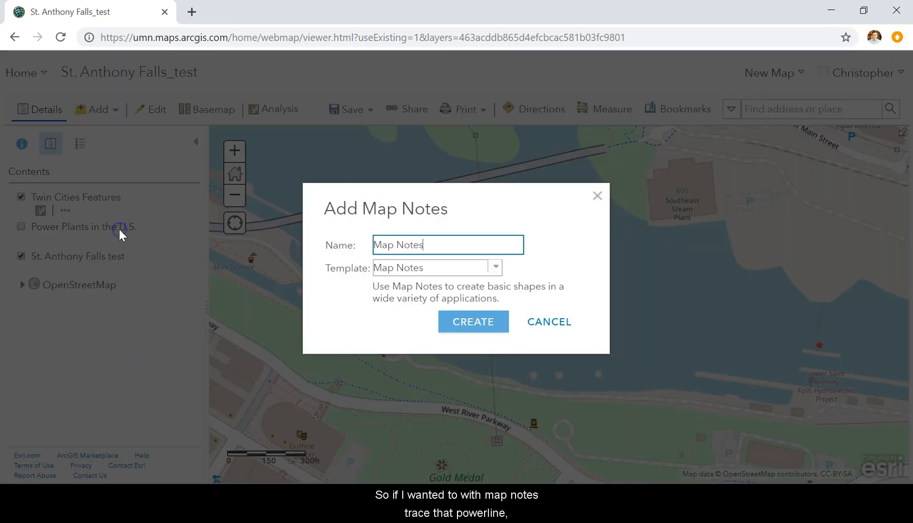
{"action": "triple_click", "coordinate": [483, 239]}
{"action": "type", "text": "Power Lines"}
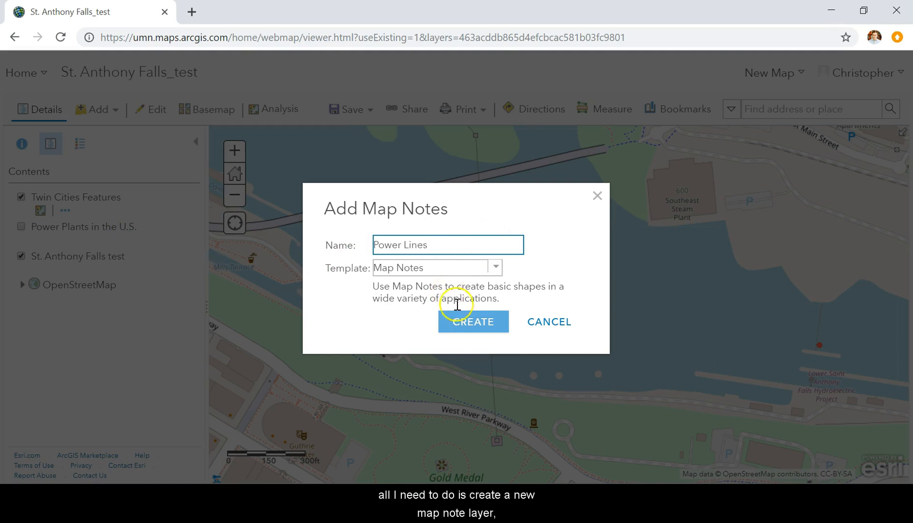
{"action": "left_click", "coordinate": [457, 321]}
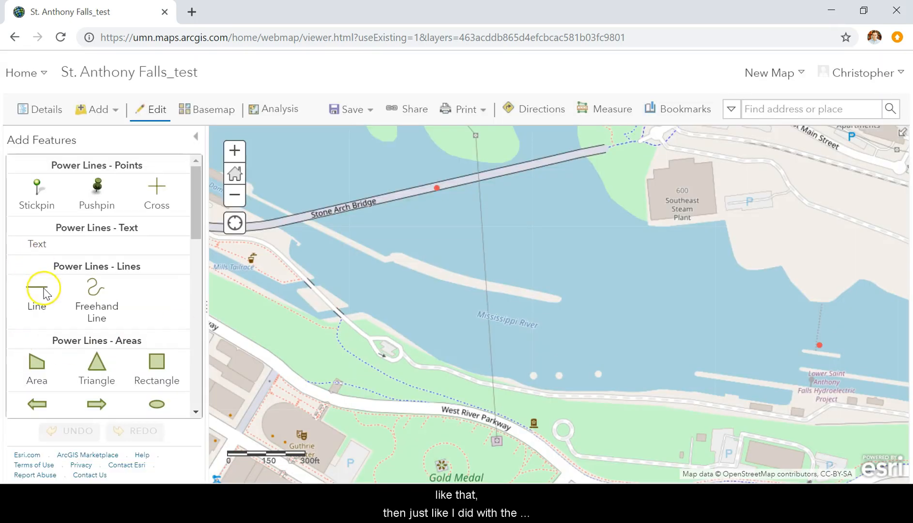
Trace the power line with a Line feature from West River Parkway across the river and Water Power Park to Nicollet Island, keeping its default details
{"action": "left_click", "coordinate": [43, 290]}
{"action": "left_click", "coordinate": [497, 440]}
{"action": "left_click", "coordinate": [475, 136]}
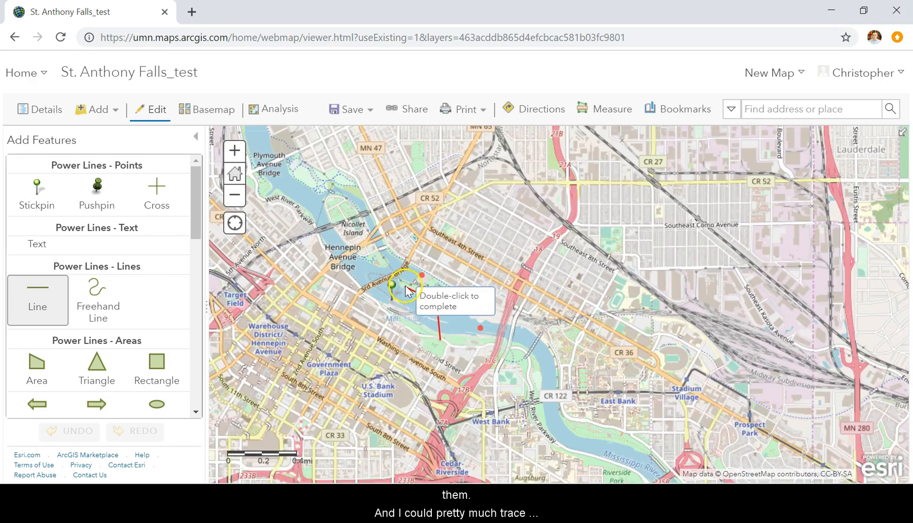
{"action": "scroll", "coordinate": [409, 283], "scroll_direction": "up", "scroll_amount": 2}
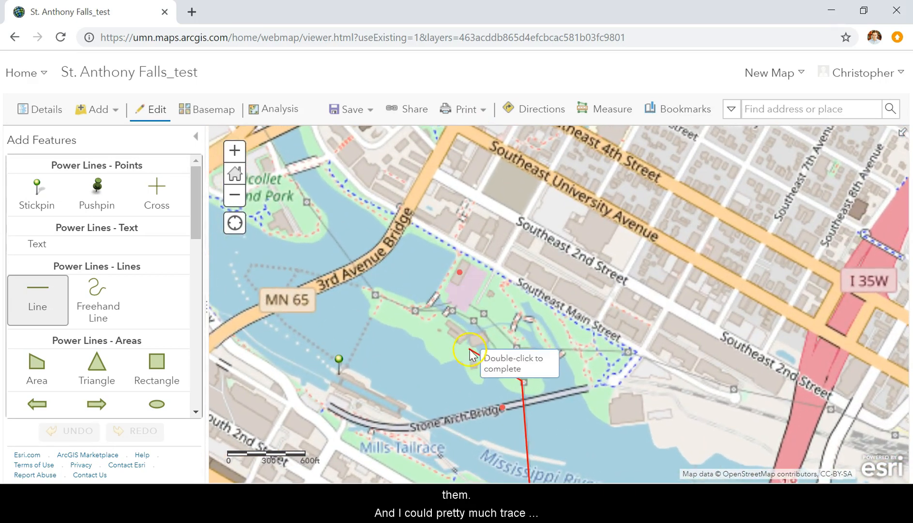
{"action": "left_click", "coordinate": [476, 324]}
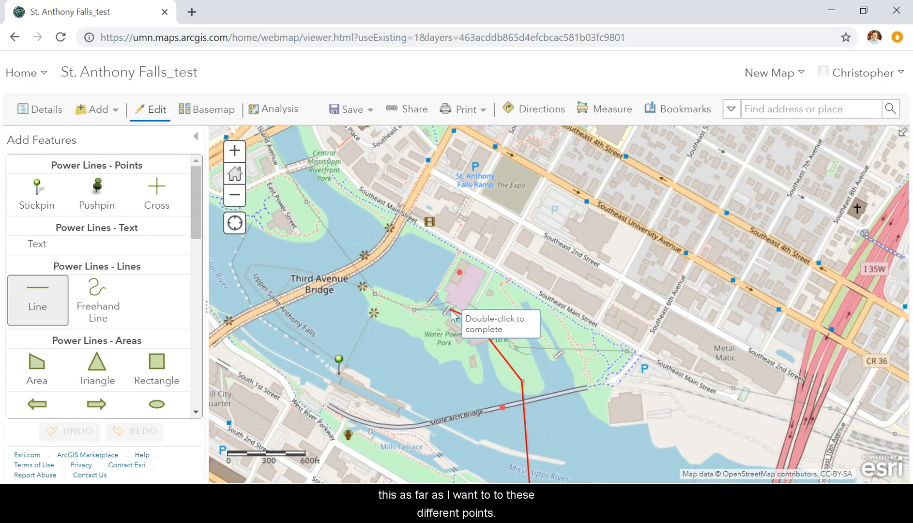
{"action": "left_click", "coordinate": [414, 310]}
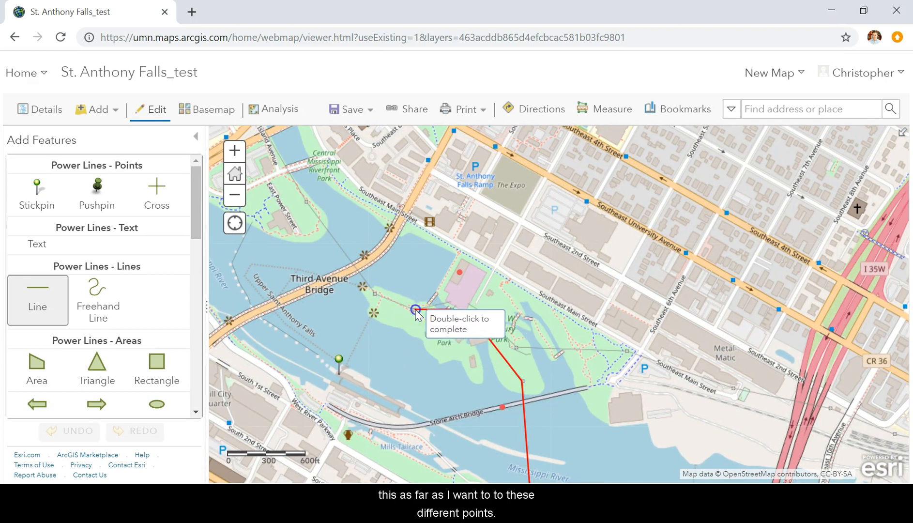
{"action": "left_click", "coordinate": [375, 295]}
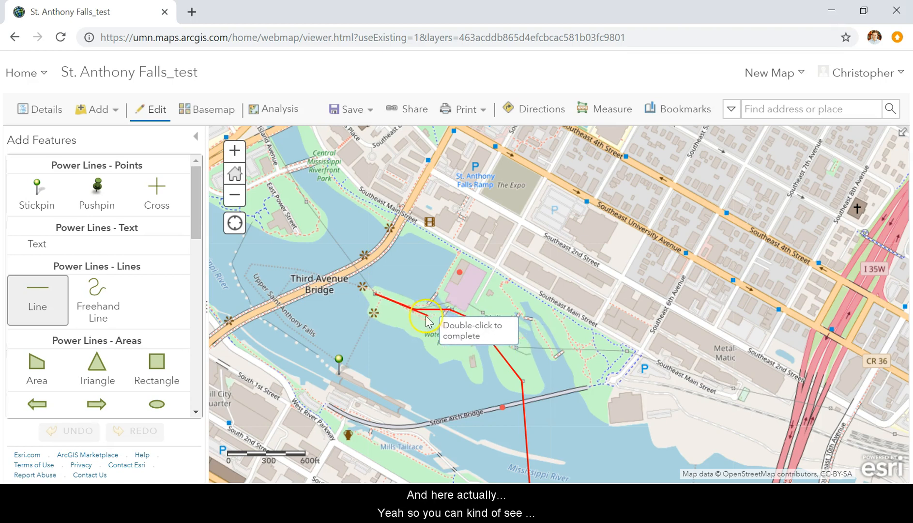
{"action": "left_click", "coordinate": [372, 287]}
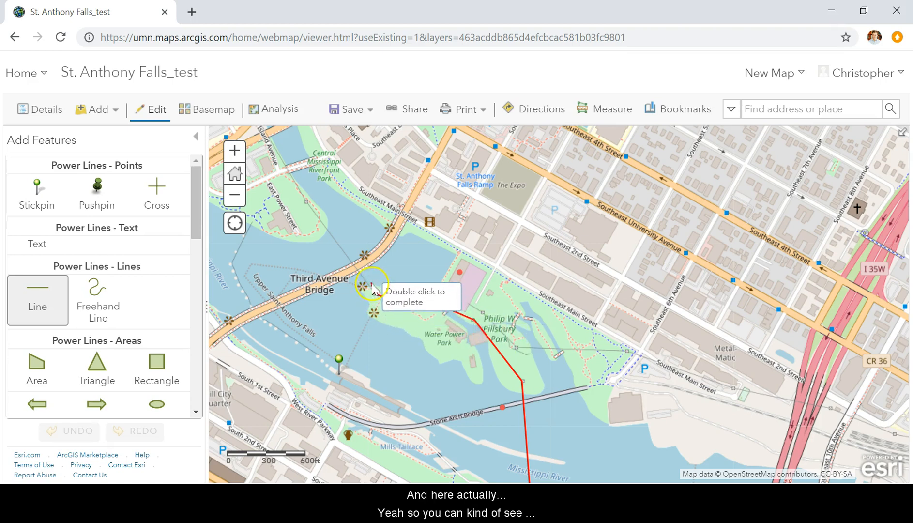
{"action": "left_click", "coordinate": [306, 204]}
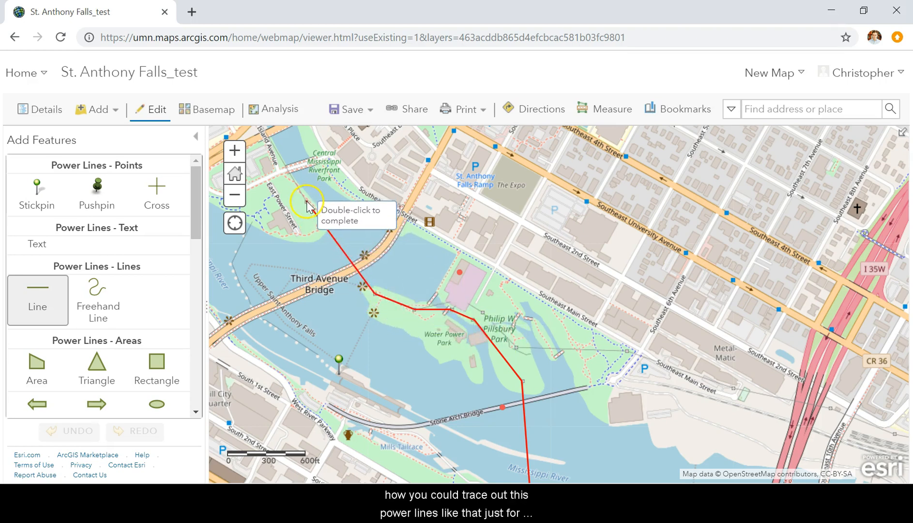
{"action": "double_click", "coordinate": [263, 130]}
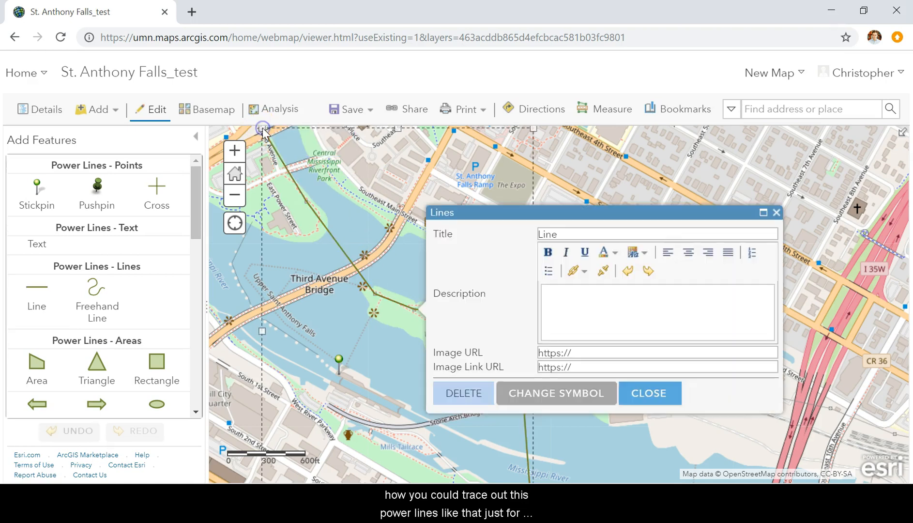
{"action": "left_click", "coordinate": [600, 401]}
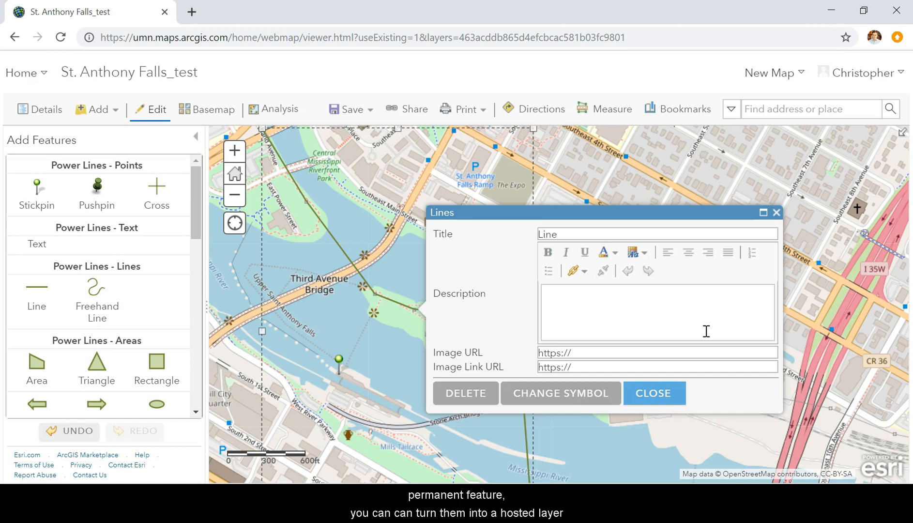
{"action": "left_click", "coordinate": [676, 397]}
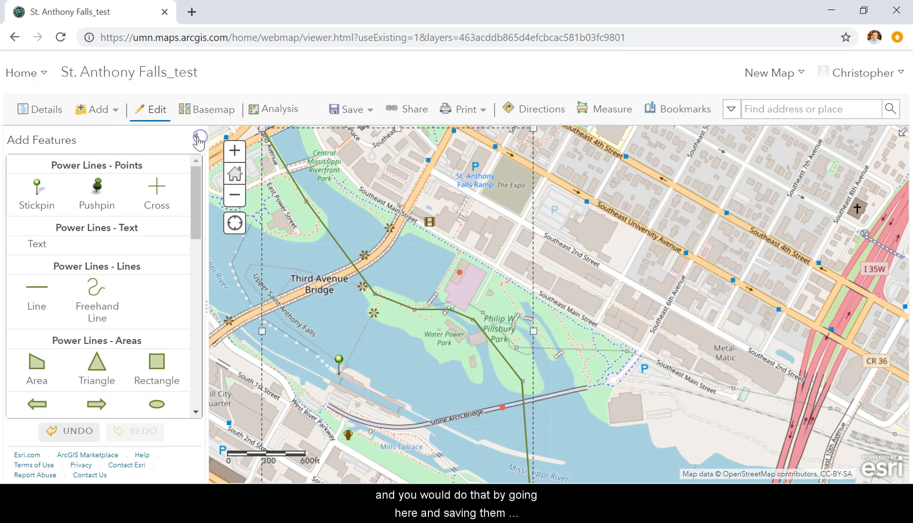
Save the Power Lines layer as an item titled "Power Lines" with the tag "electric" in the GCC Power System Journey Layers folder
{"action": "left_click", "coordinate": [40, 109]}
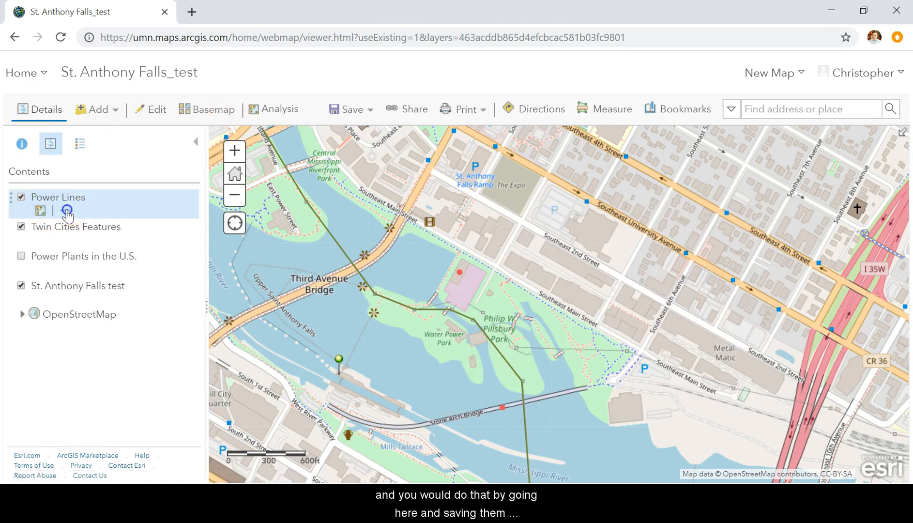
{"action": "left_click", "coordinate": [64, 210]}
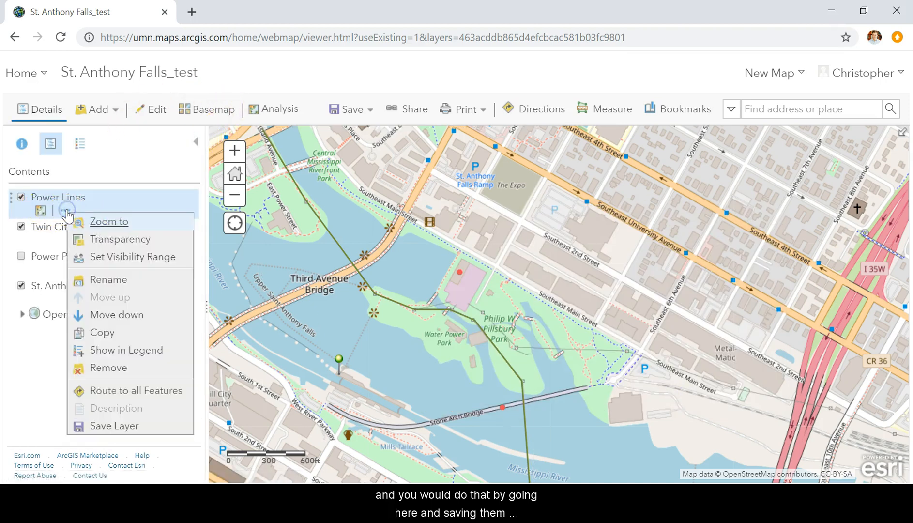
{"action": "left_click", "coordinate": [116, 426]}
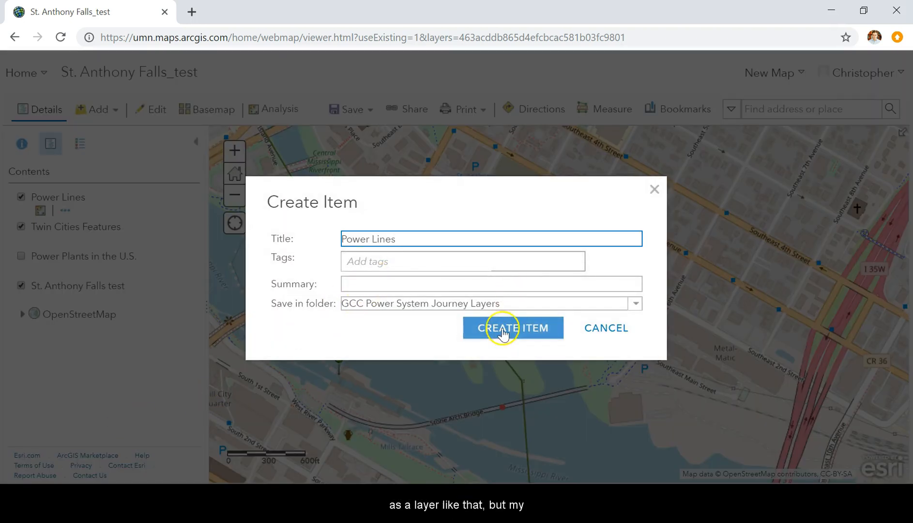
{"action": "left_click", "coordinate": [430, 261]}
{"action": "type", "text": "electric"}
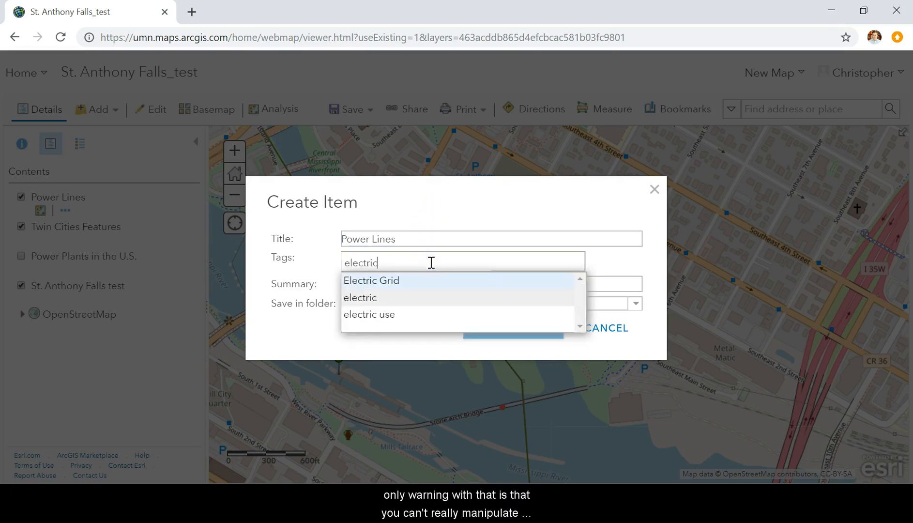
{"action": "left_click", "coordinate": [423, 295]}
{"action": "left_click", "coordinate": [477, 328]}
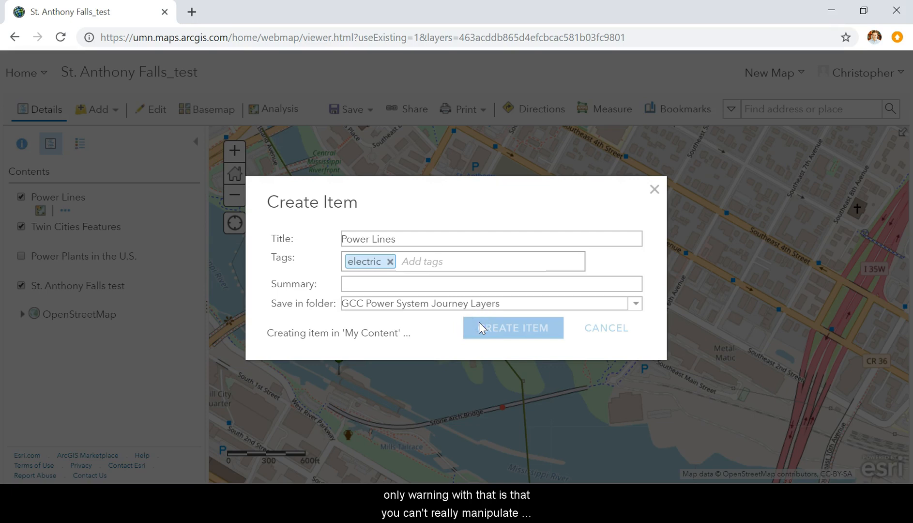